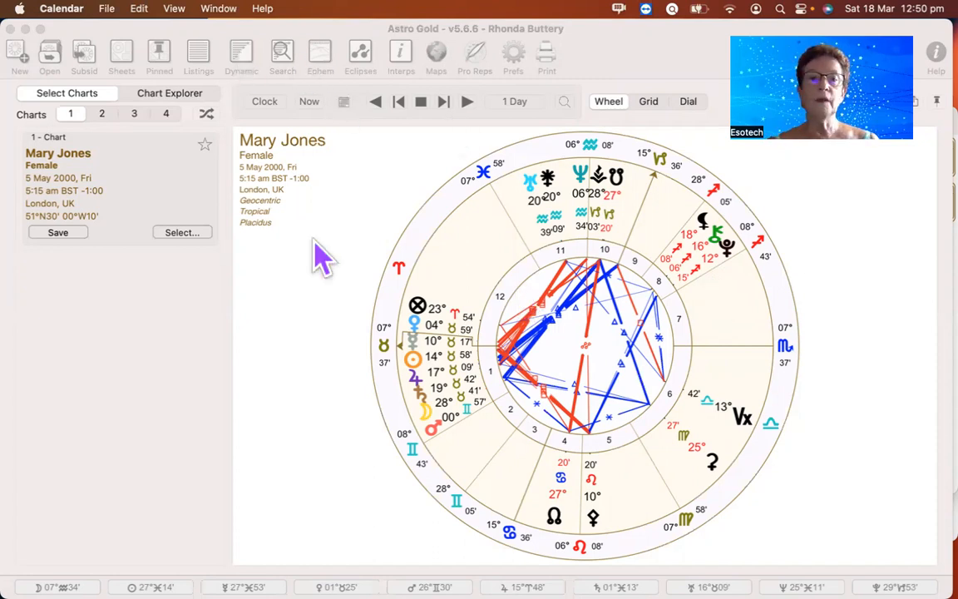
# Open a Dynamic Listing for the loaded chart and choose the Transits/Progs/Dirns 1 Yr selection
pyautogui.click(322, 260)
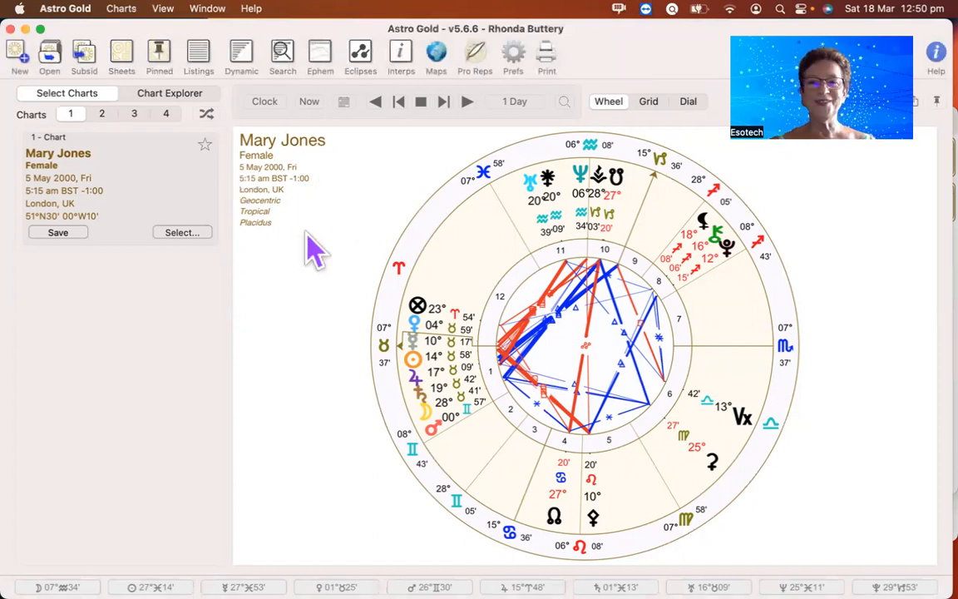
pyautogui.click(239, 56)
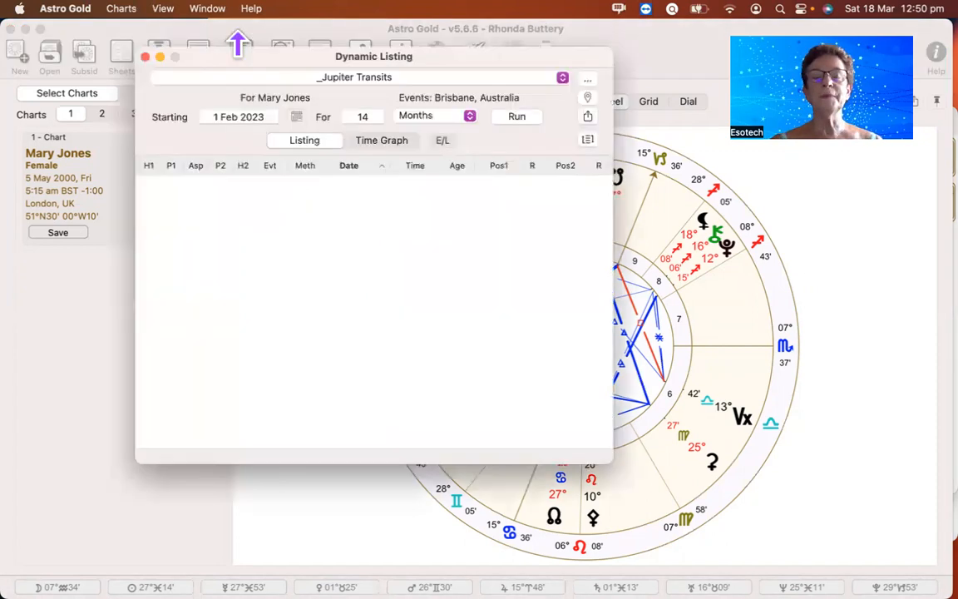
pyautogui.click(563, 79)
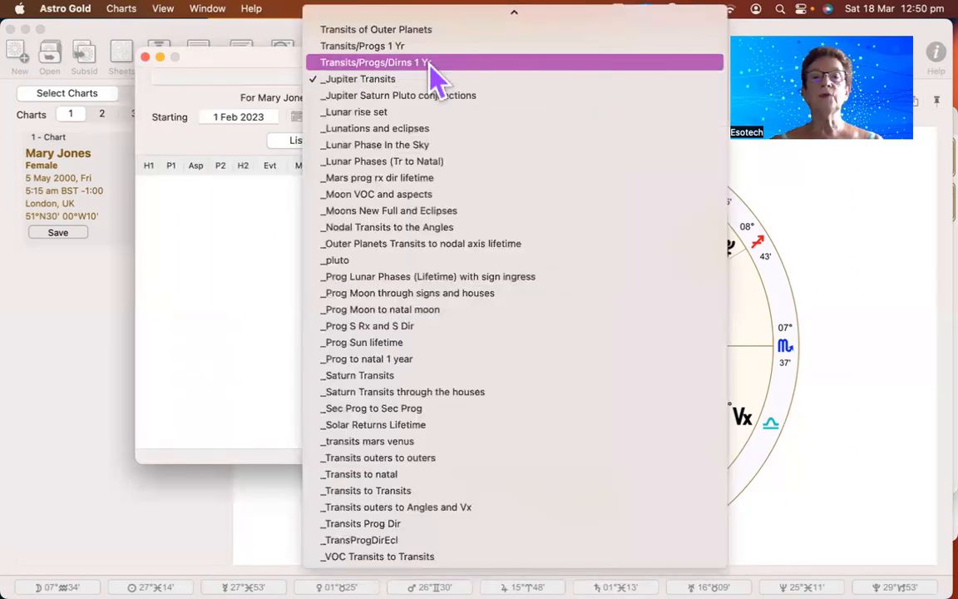
pyautogui.click(430, 63)
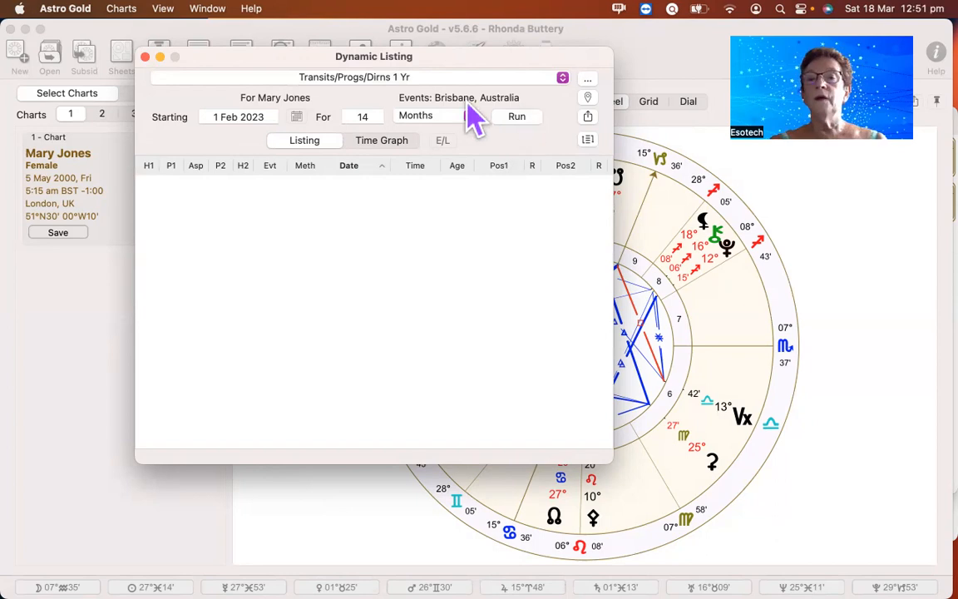
# Check the location options for dynamic events, then run the listing and keep it sorted by date
pyautogui.click(589, 99)
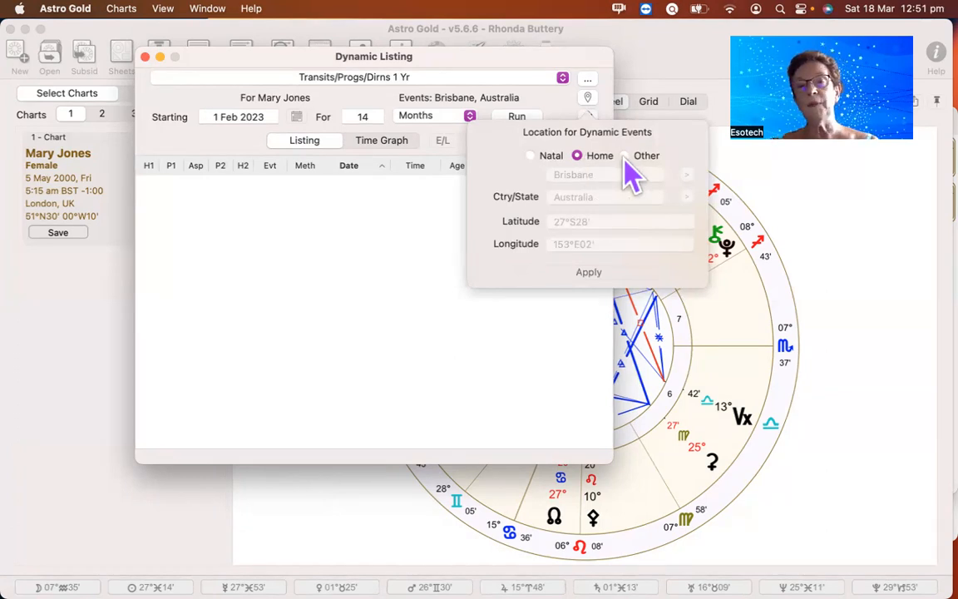
pyautogui.click(561, 112)
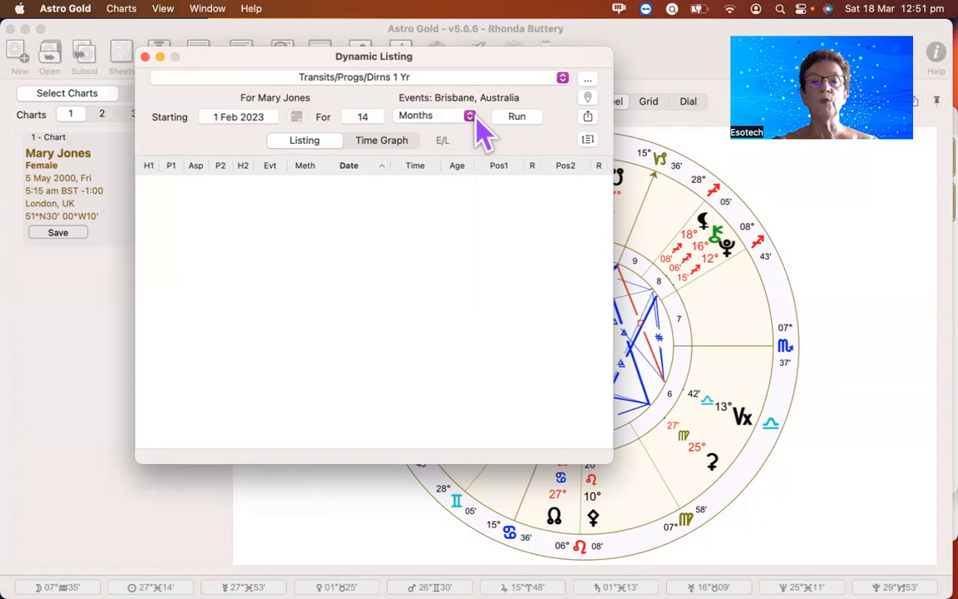
pyautogui.click(517, 118)
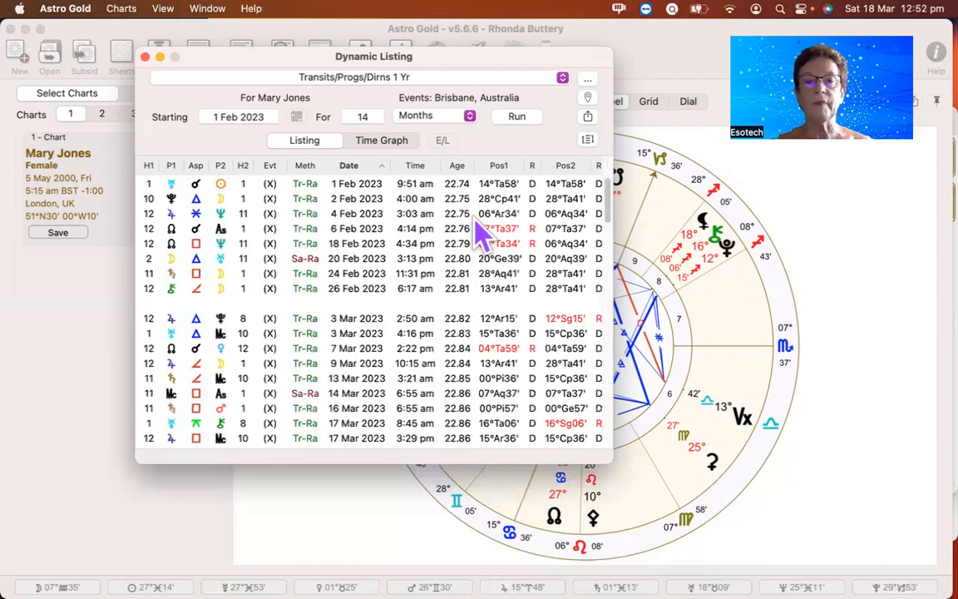
pyautogui.click(373, 166)
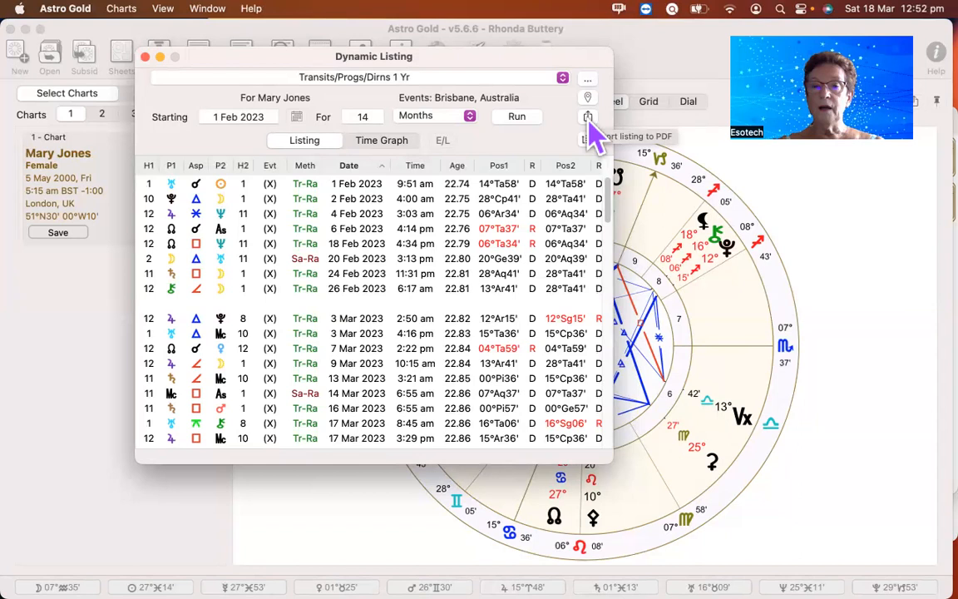
# In the listing's calendar export, select the create-new-calendar option and clear the existing events from the Astro Gold calendar
pyautogui.click(587, 117)
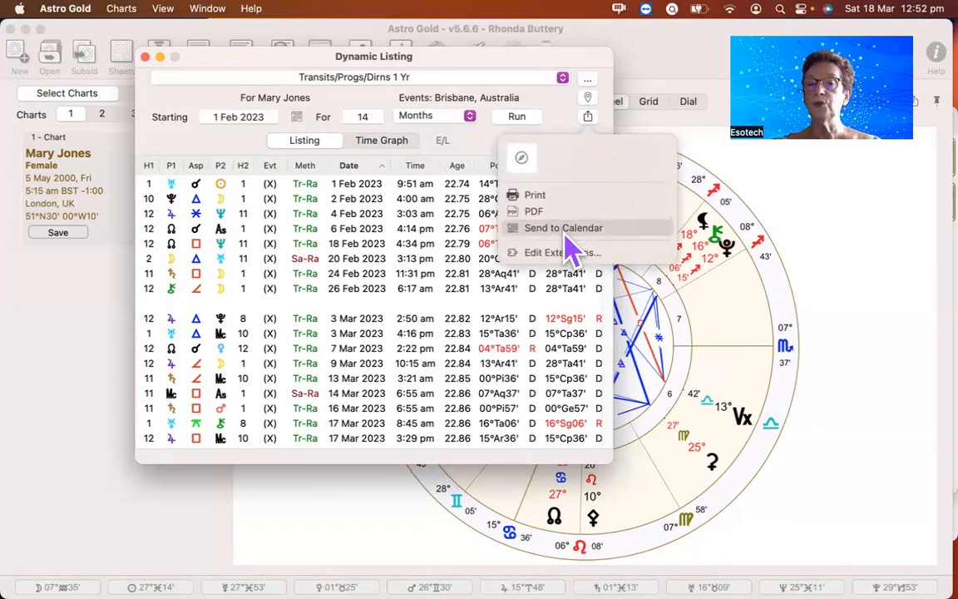
pyautogui.click(564, 232)
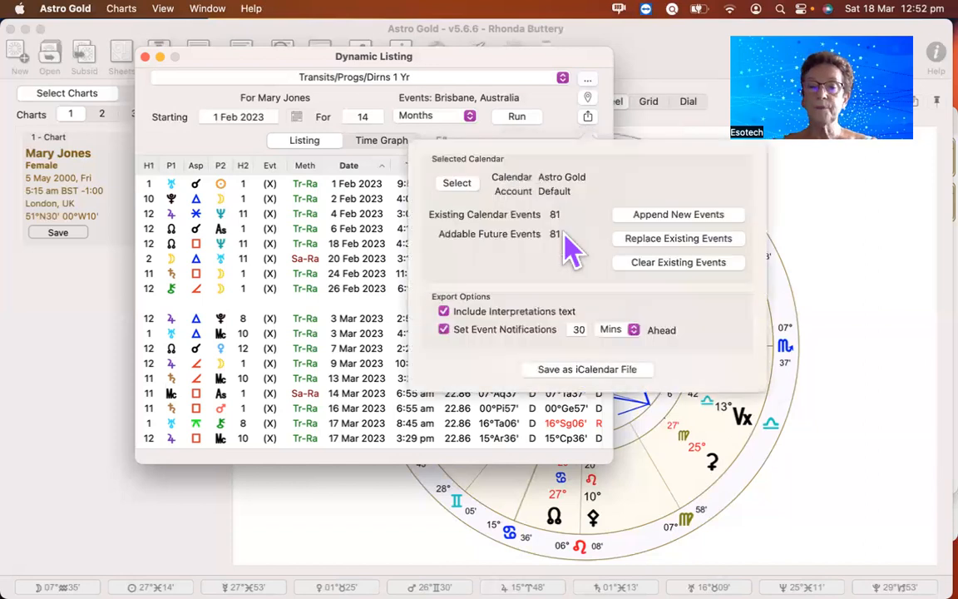
pyautogui.click(458, 184)
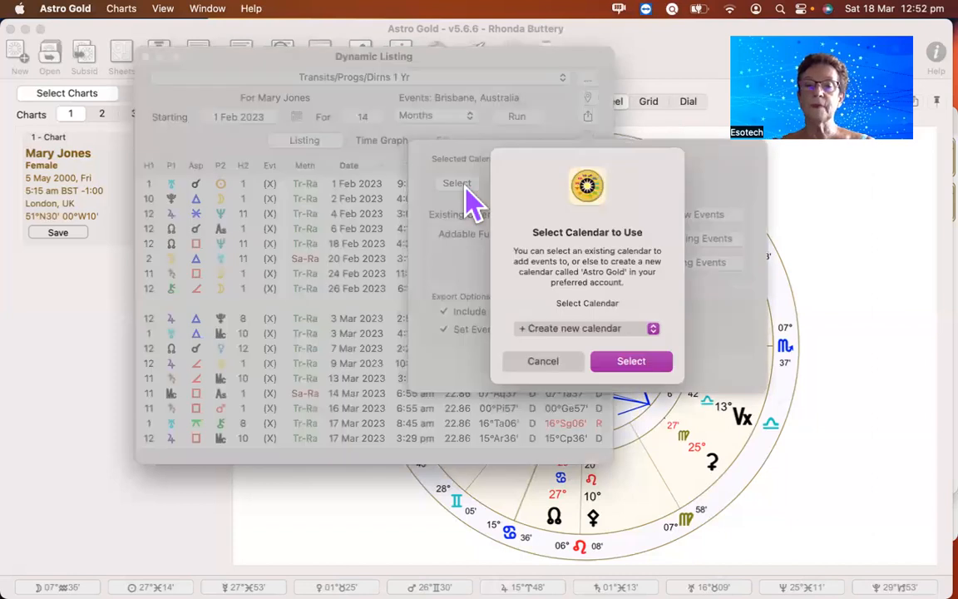
pyautogui.click(654, 333)
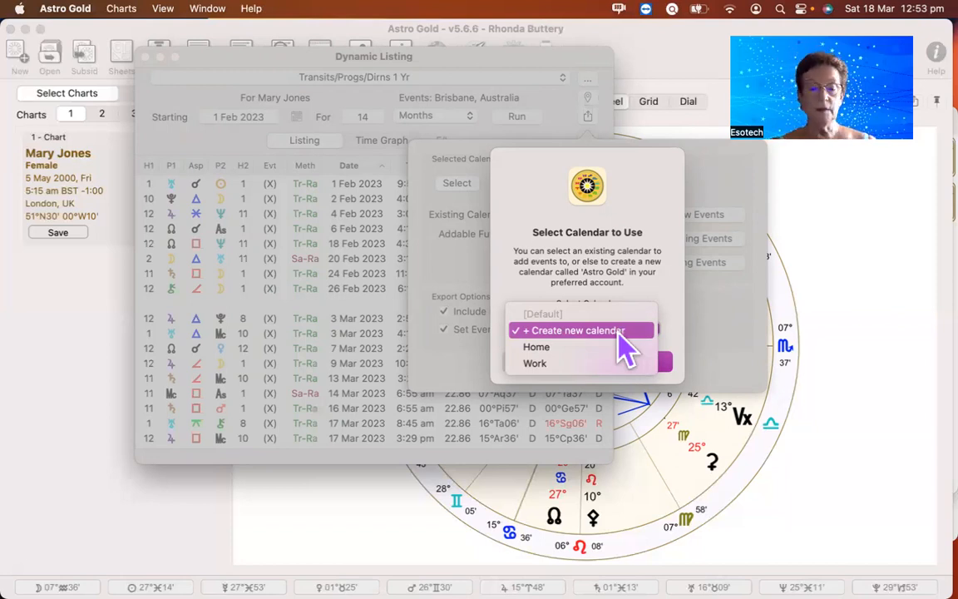
pyautogui.click(619, 330)
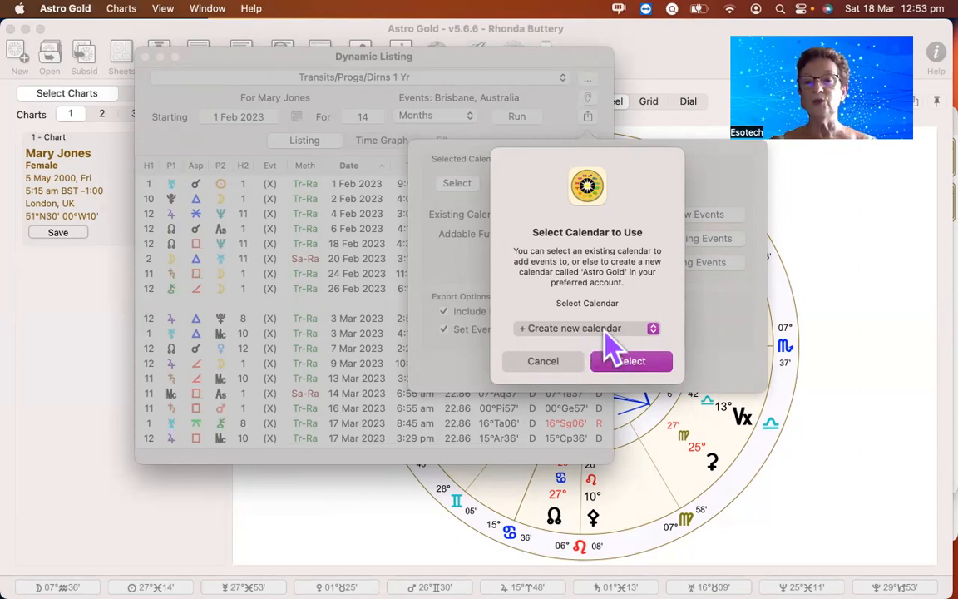
pyautogui.click(629, 366)
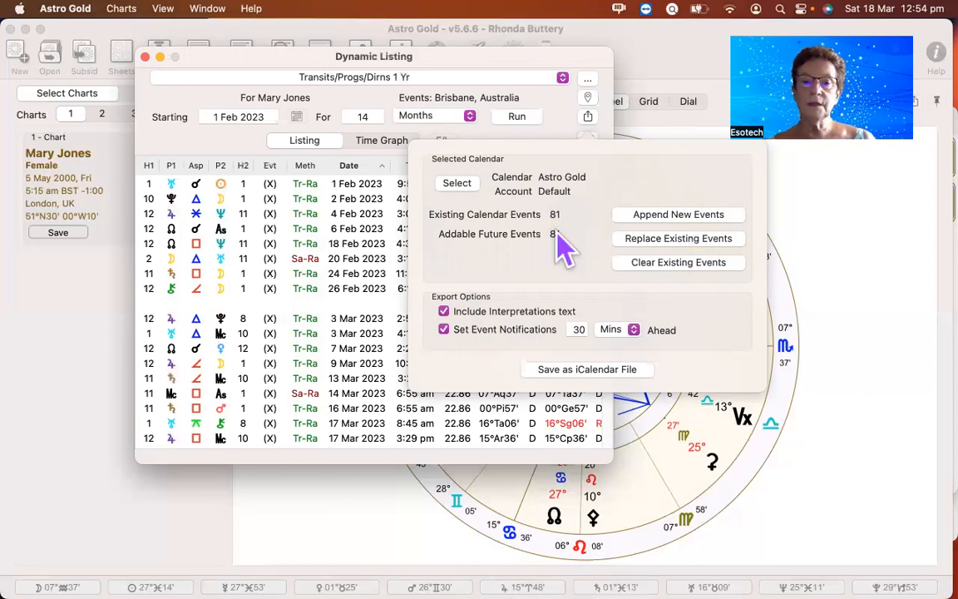
pyautogui.click(679, 268)
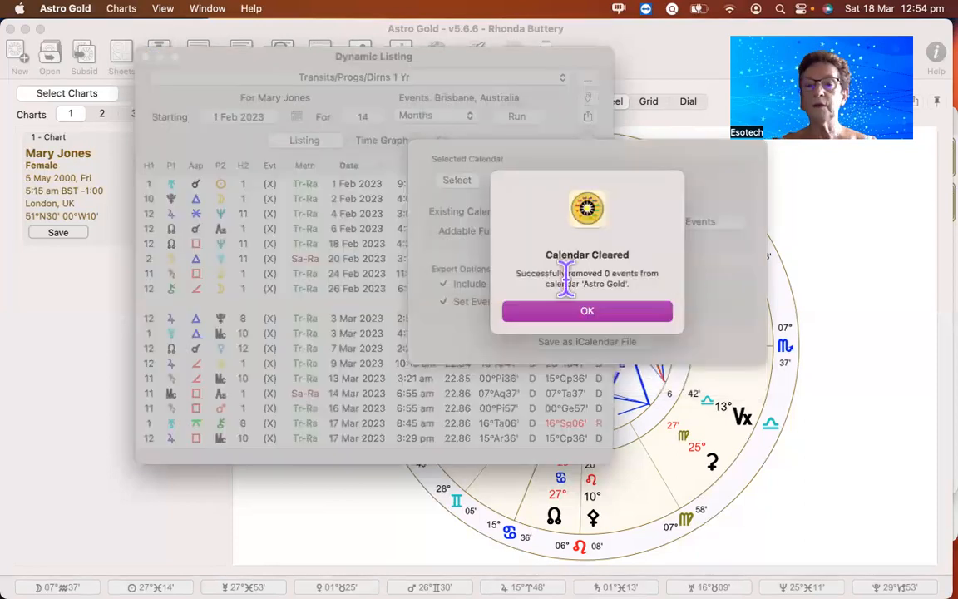
pyautogui.click(595, 311)
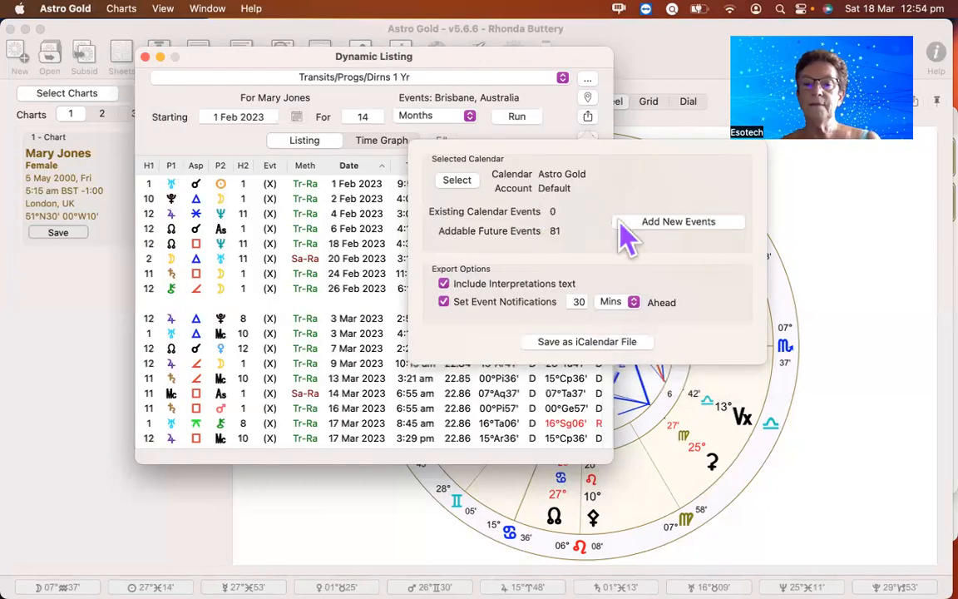
# Save the events as an iCalendar file named "_AstroGold", followed by the chart subject's first name and "March 2023"
pyautogui.click(594, 347)
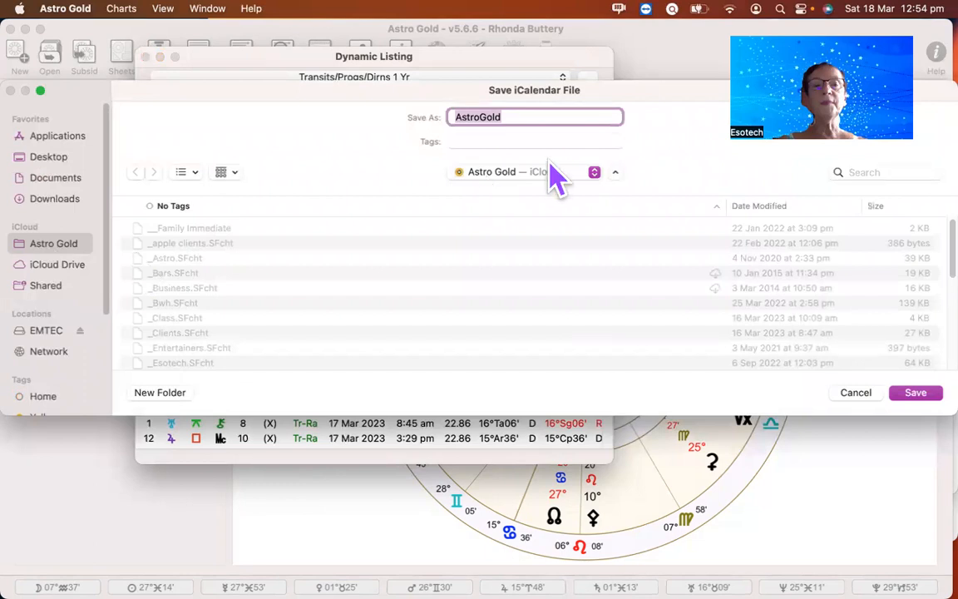
pyautogui.click(453, 116)
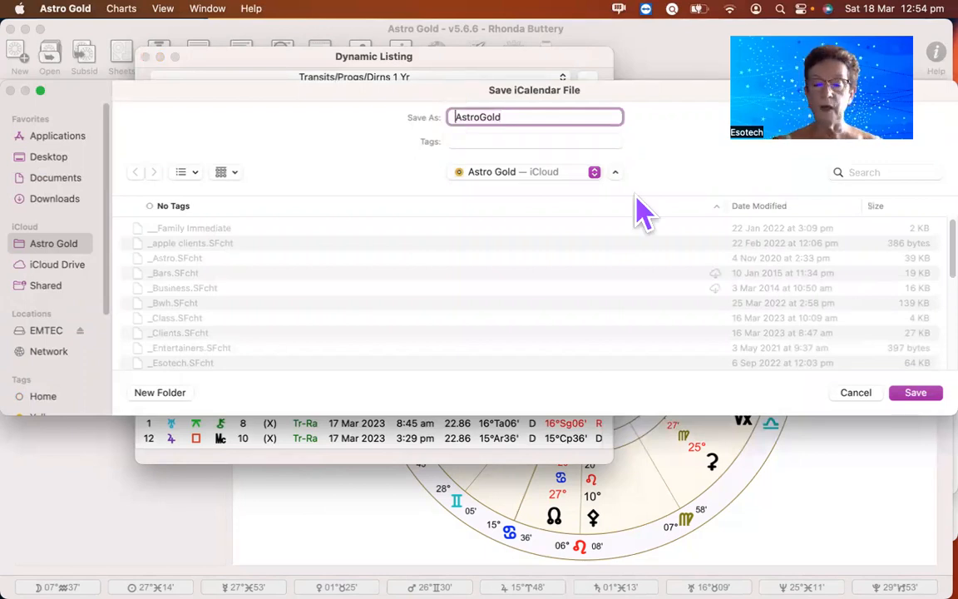
pyautogui.write('_')
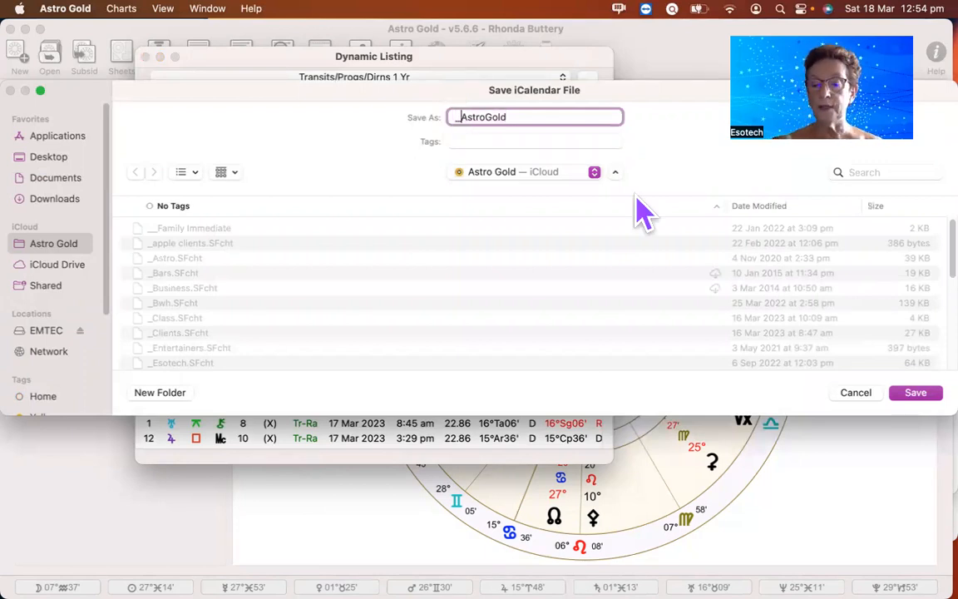
pyautogui.press('Right')
pyautogui.press('Right')
pyautogui.press('Right')
pyautogui.press('Right')
pyautogui.press('Right')
pyautogui.press('Right')
pyautogui.press('Right')
pyautogui.press('Right')
pyautogui.press('Right')
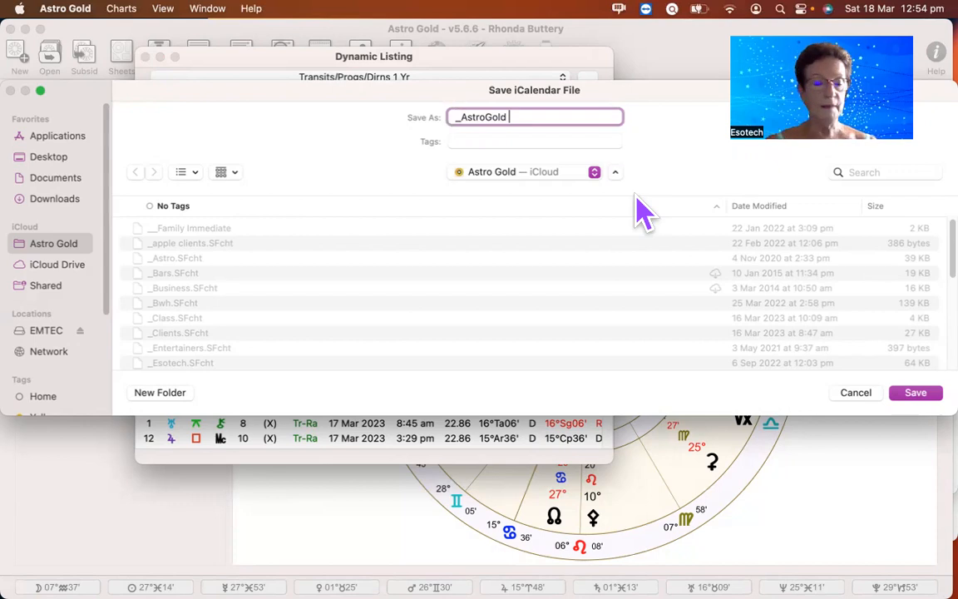
pyautogui.write('M')
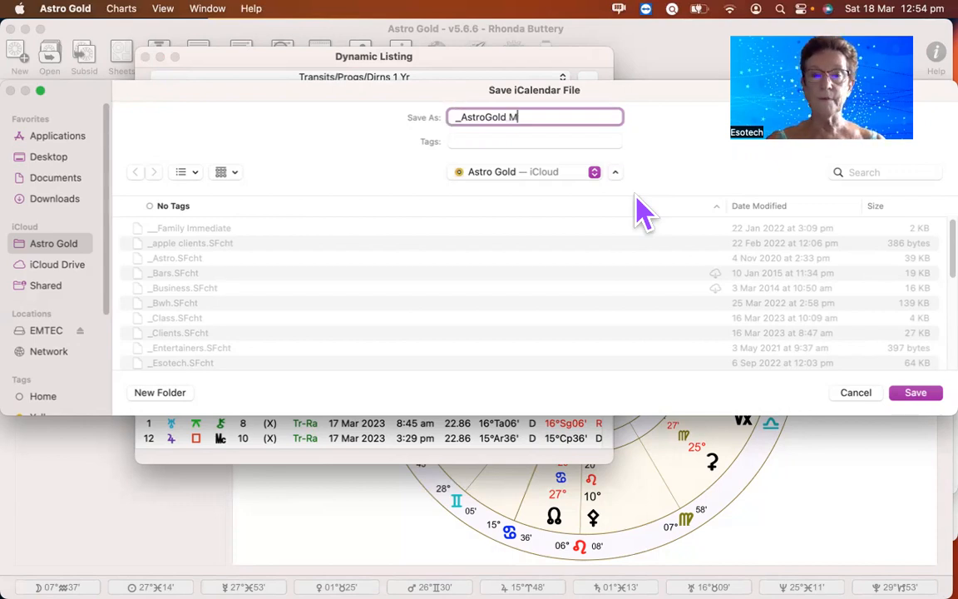
pyautogui.write('ary ')
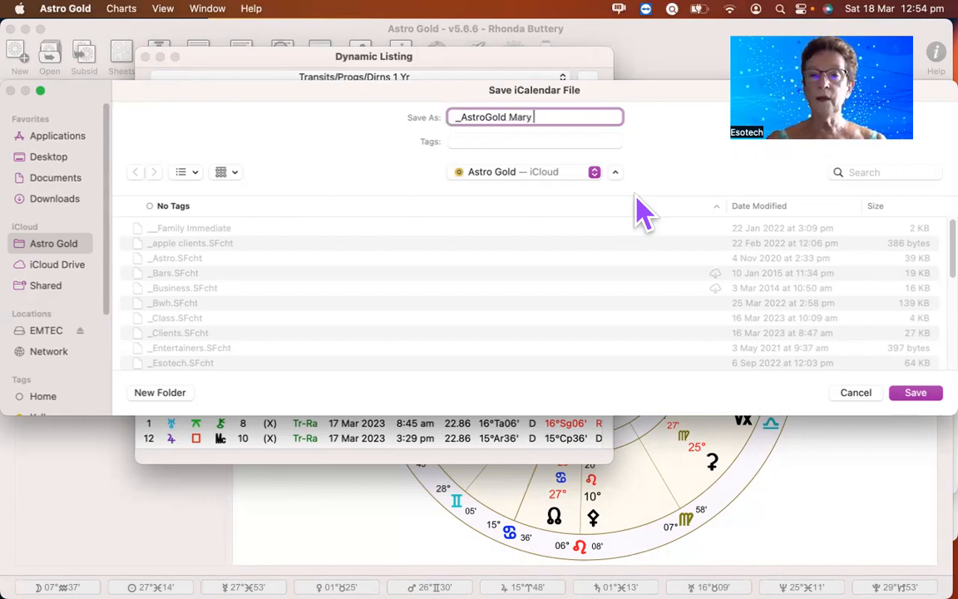
pyautogui.write('Mar')
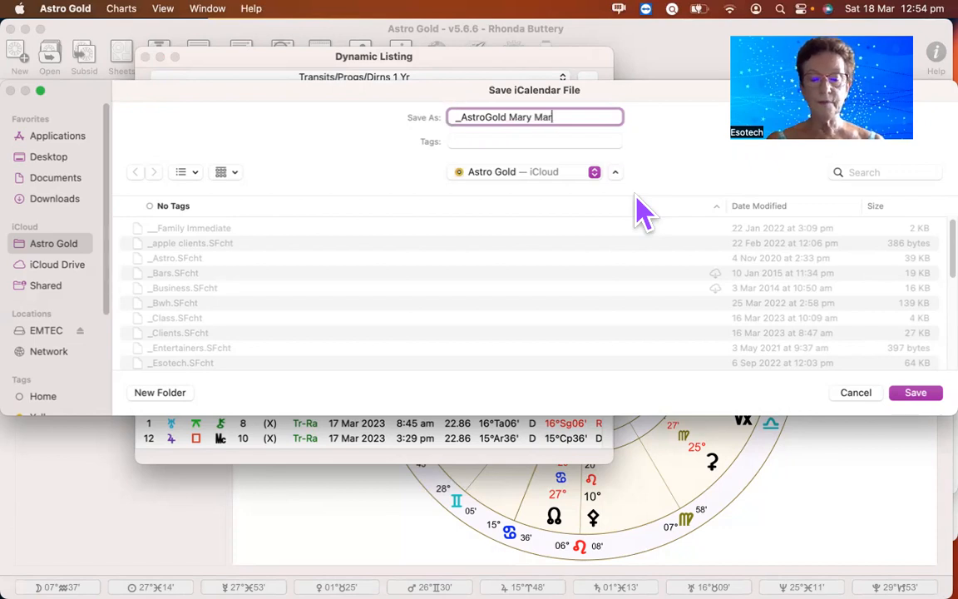
pyautogui.write('ch 20')
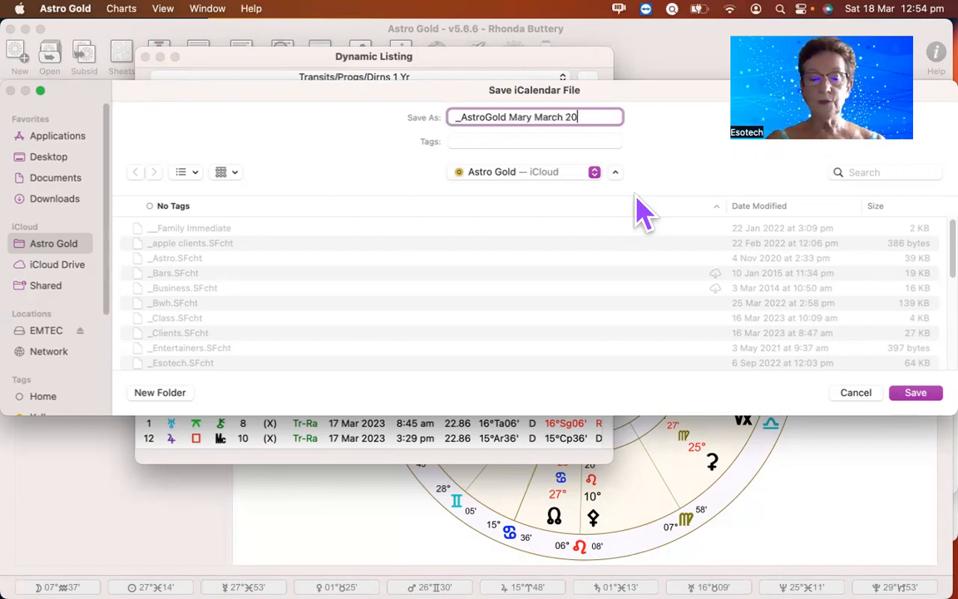
pyautogui.write('23')
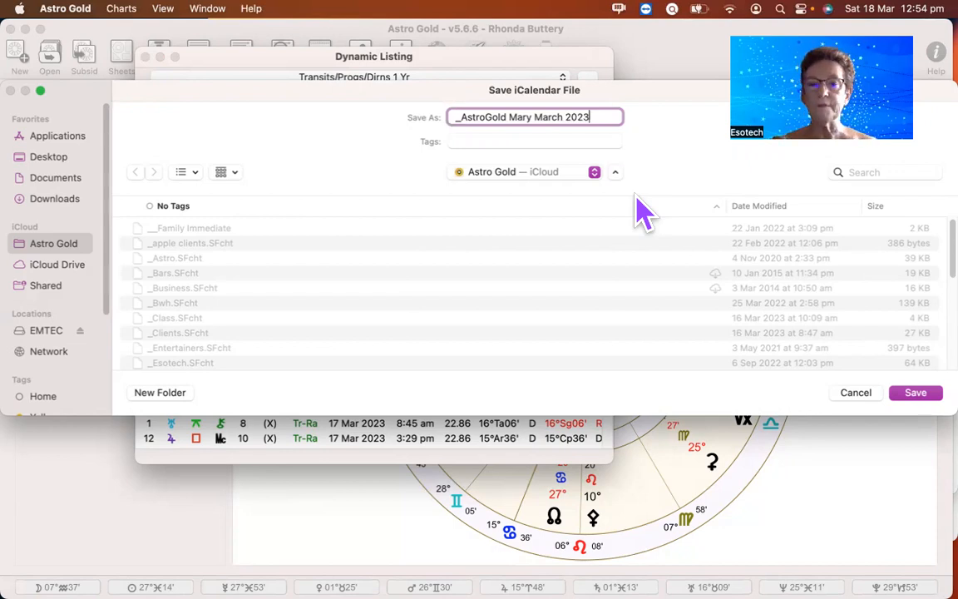
pyautogui.click(913, 394)
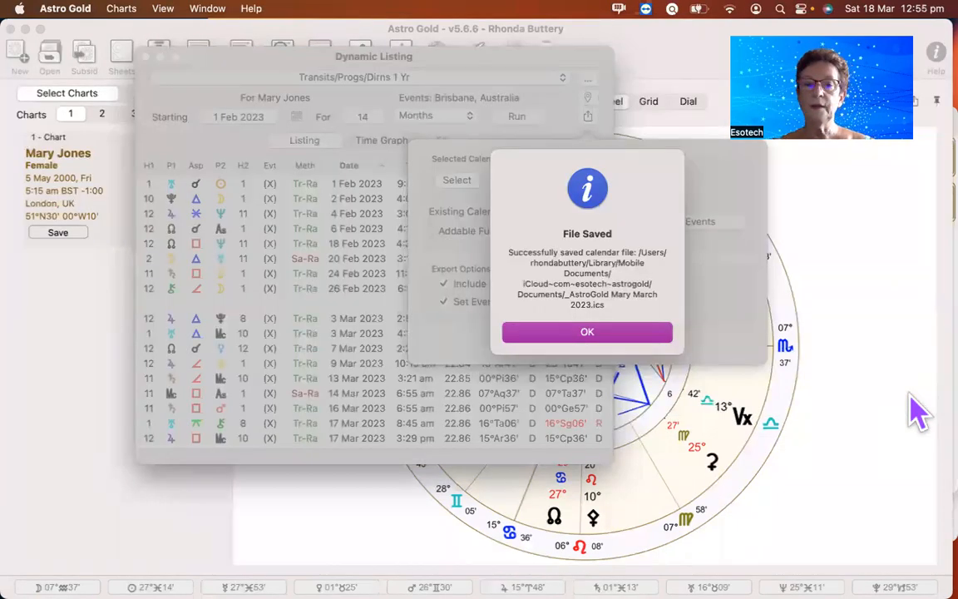
pyautogui.click(588, 334)
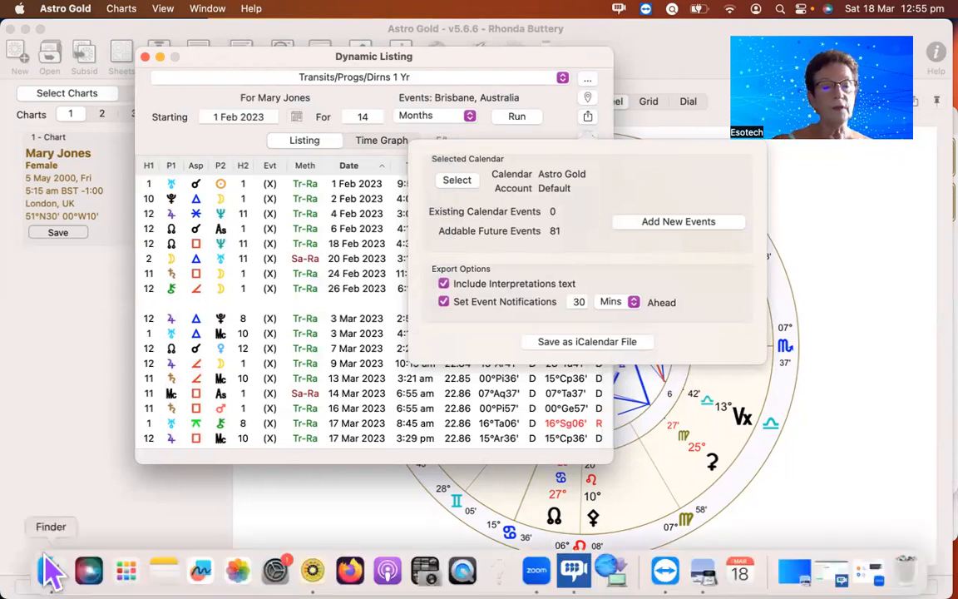
# Switch to Finder and select the saved .ics calendar file in the Astro Gold folder of iCloud Drive
pyautogui.click(48, 572)
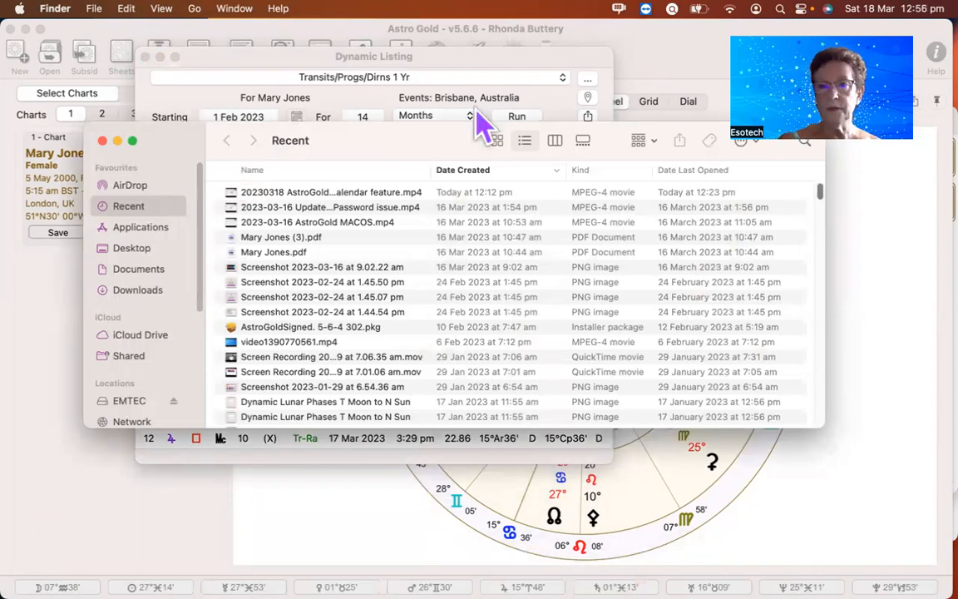
pyautogui.click(336, 170)
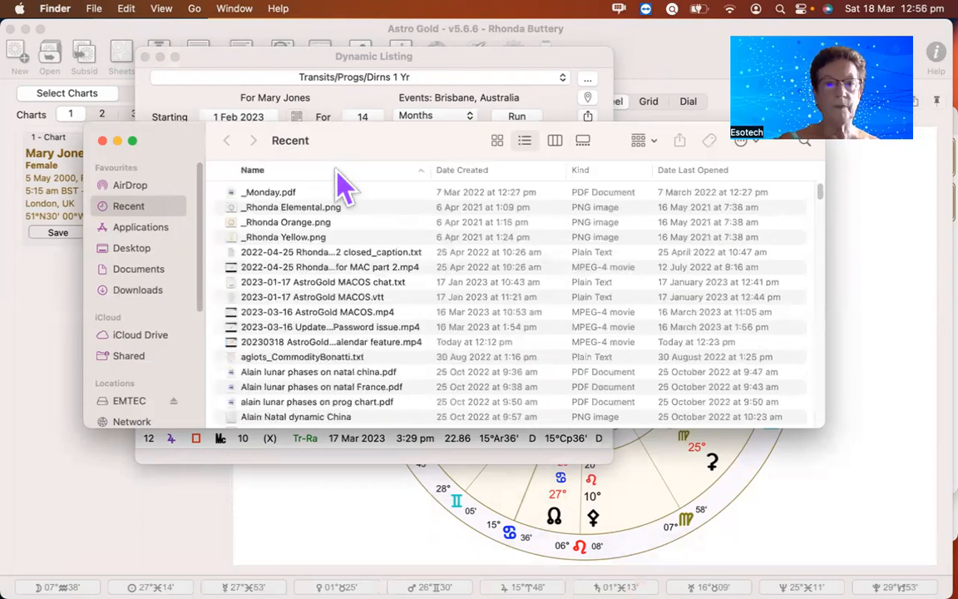
pyautogui.click(470, 170)
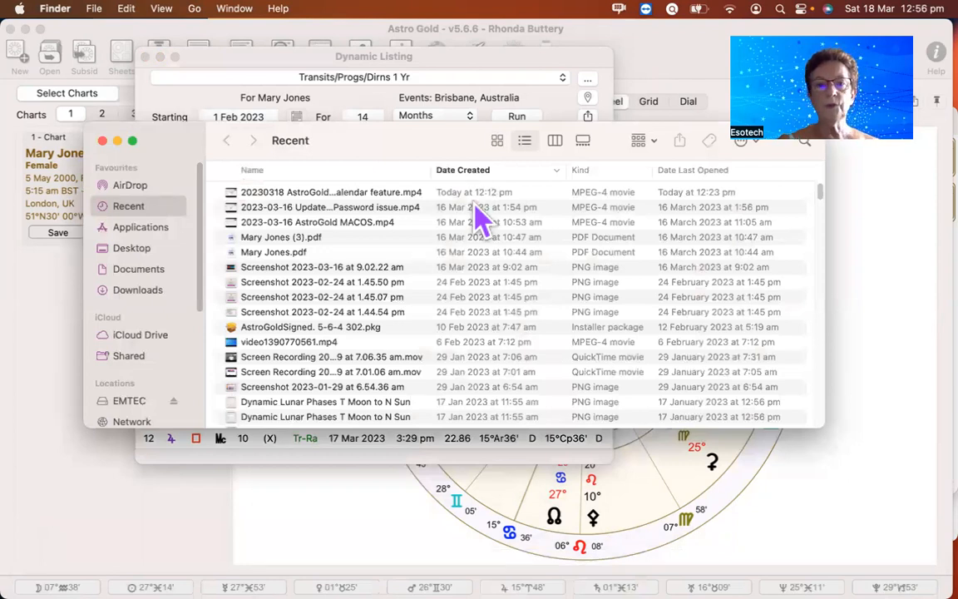
pyautogui.click(309, 194)
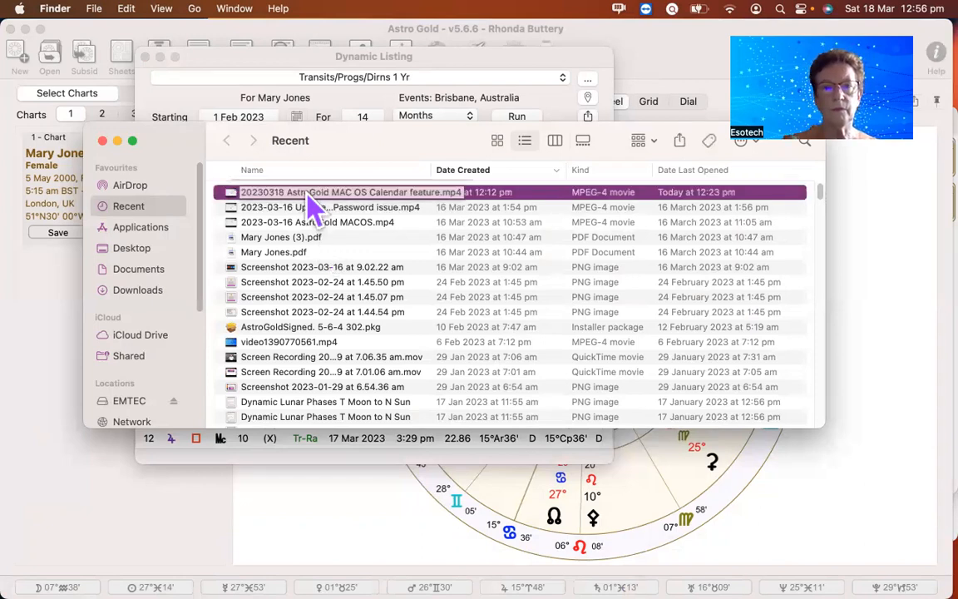
pyautogui.click(125, 336)
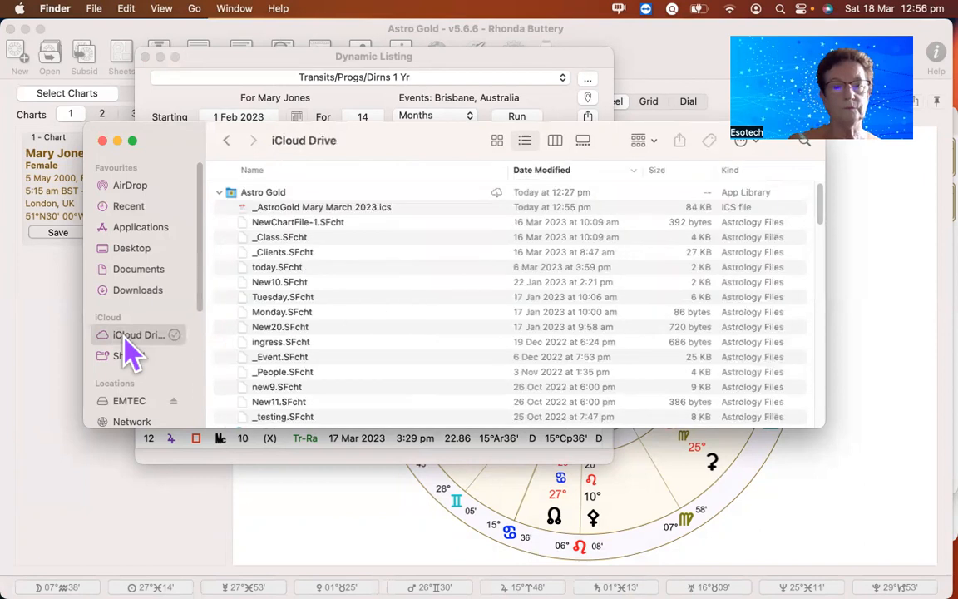
pyautogui.click(268, 196)
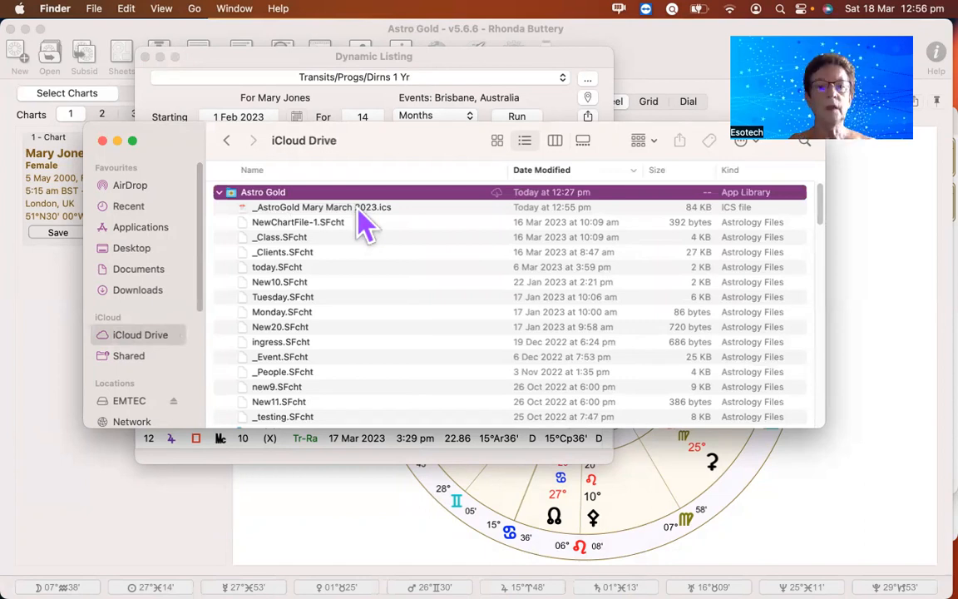
pyautogui.click(358, 208)
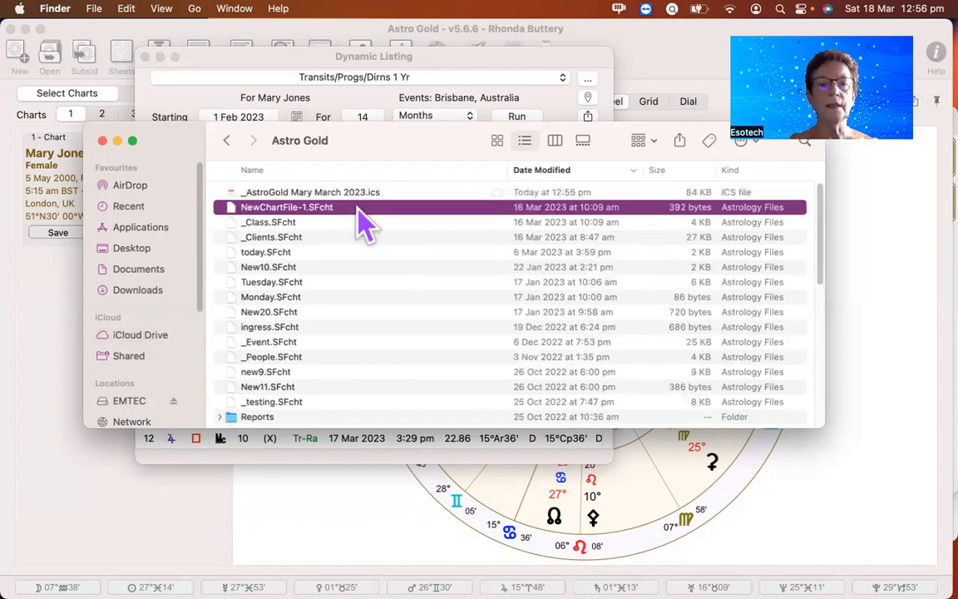
pyautogui.click(353, 195)
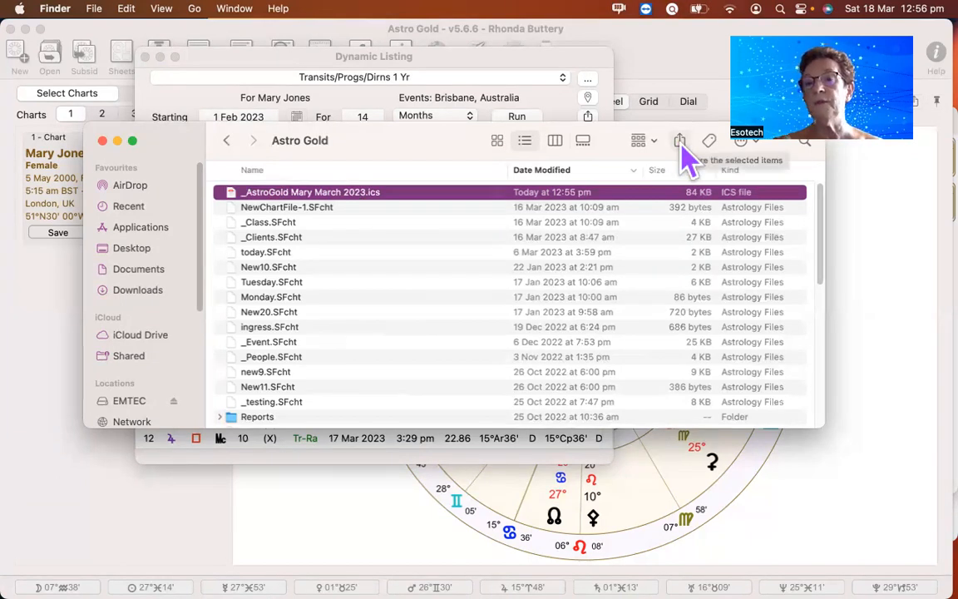
# Open the exported .ics file in Calendar and import its events into a new calendar
pyautogui.click(309, 192)
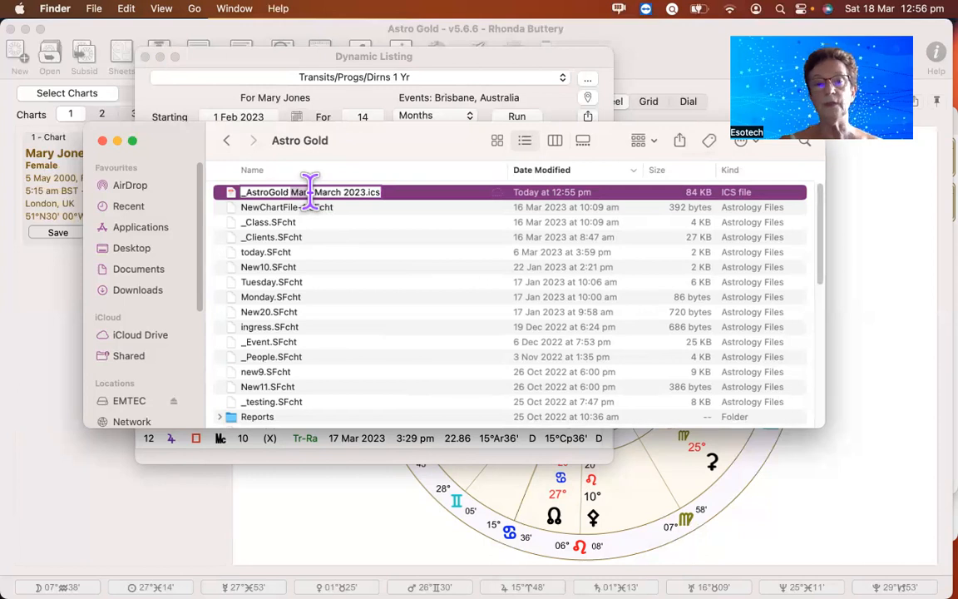
pyautogui.press('Return')
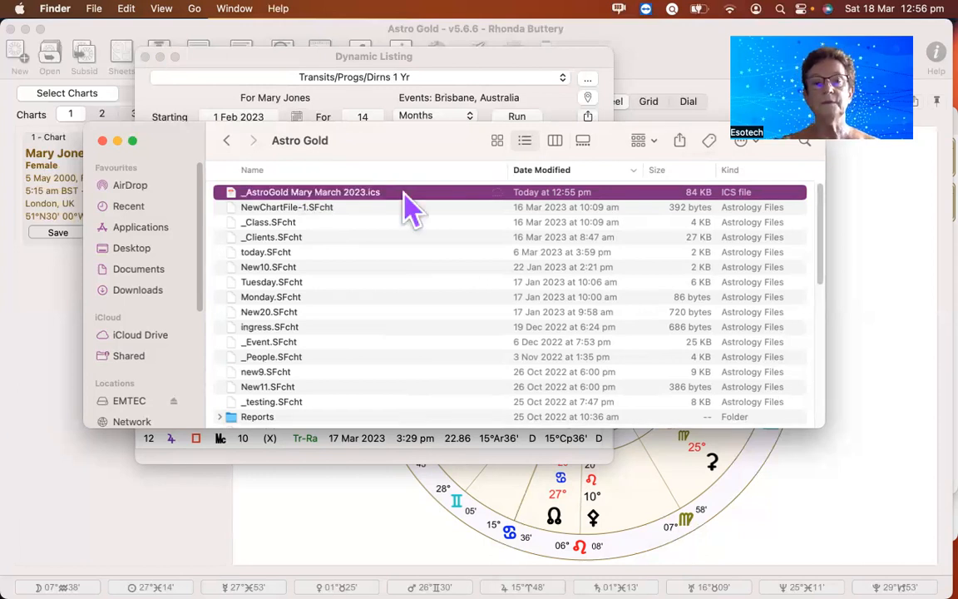
pyautogui.doubleClick(405, 196)
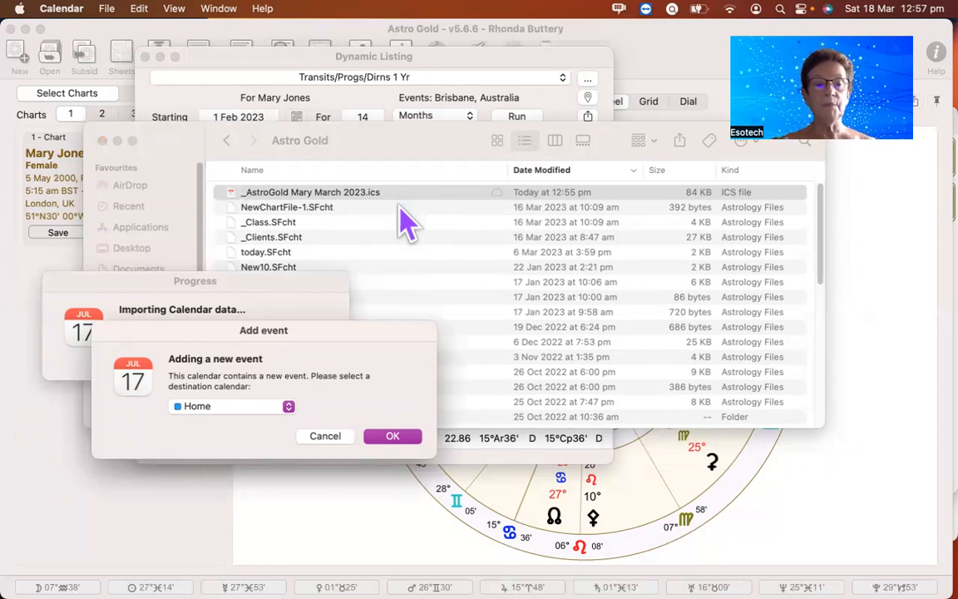
pyautogui.moveTo(352, 328); pyautogui.dragTo(373, 281)
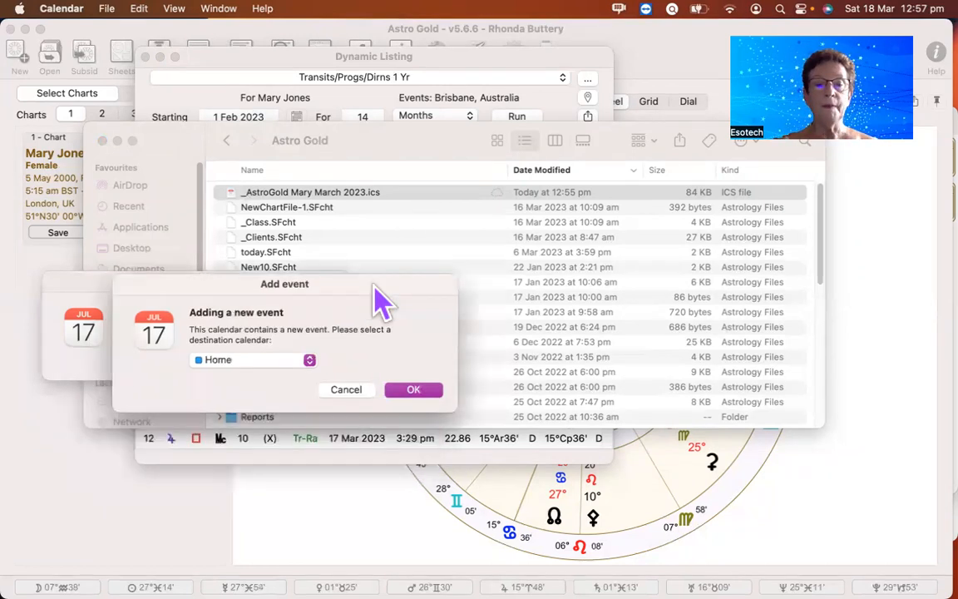
pyautogui.click(309, 360)
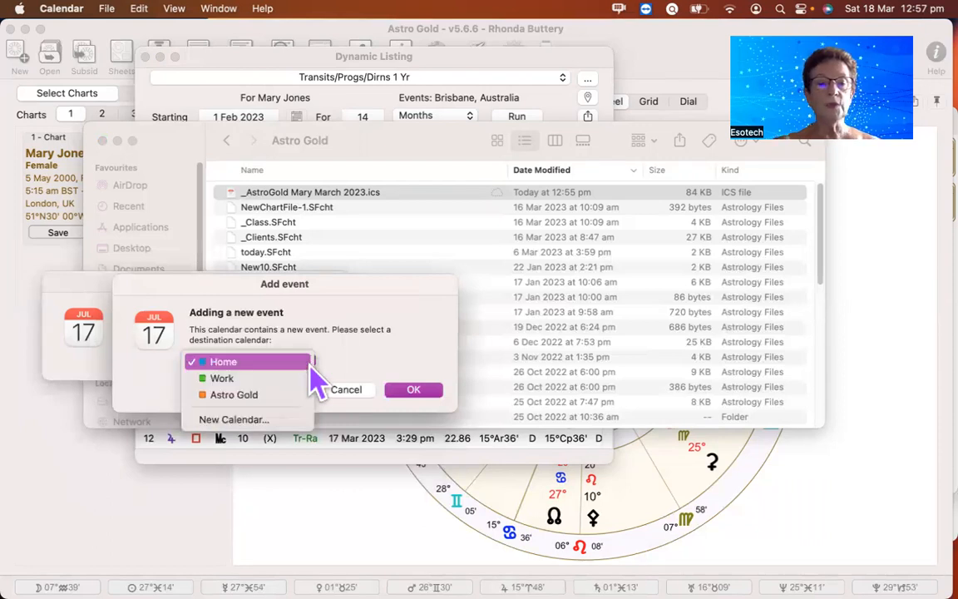
pyautogui.click(254, 420)
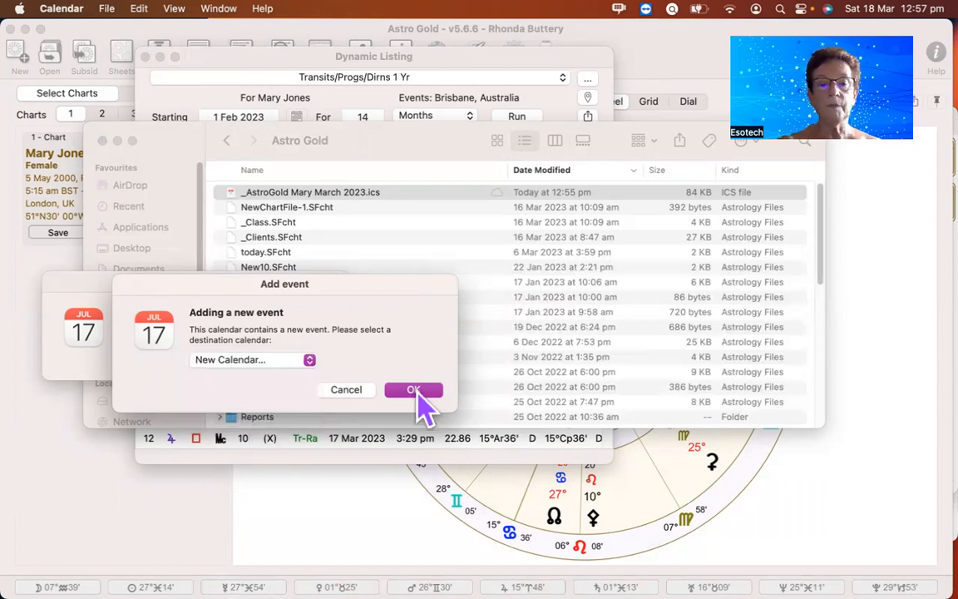
pyautogui.click(416, 391)
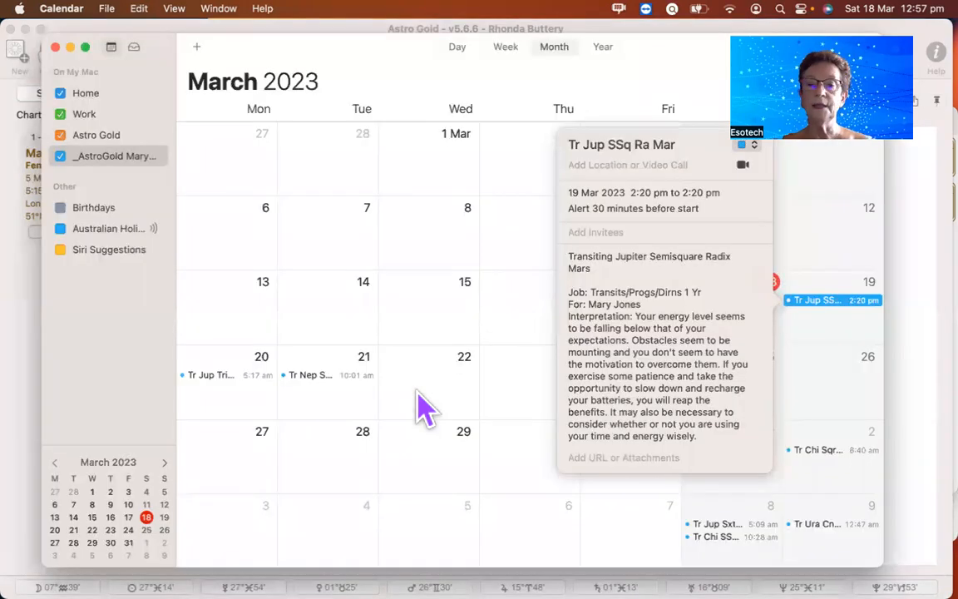
pyautogui.click(815, 255)
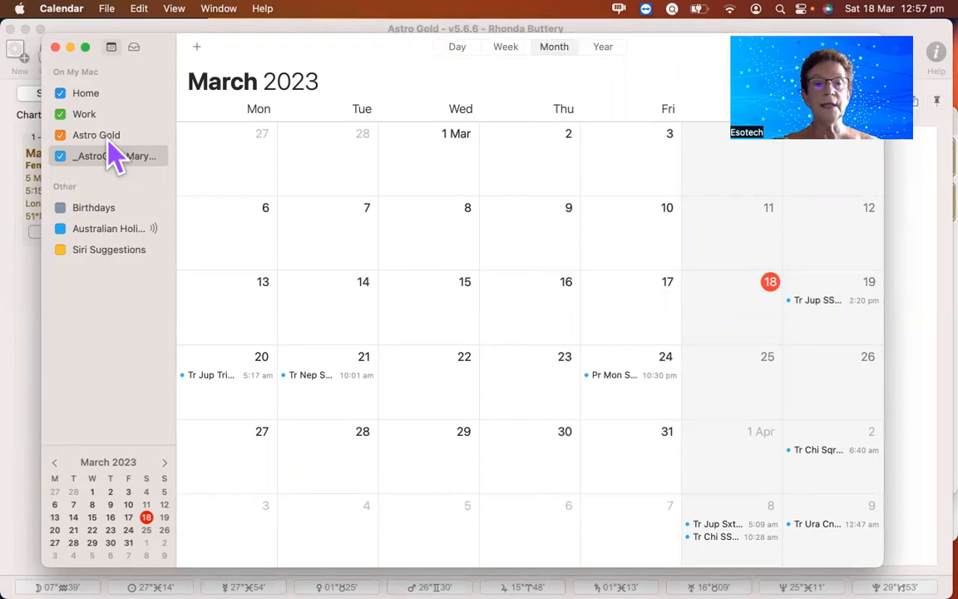
# Delete the old Astro Gold calendar along with its events instead of merging it
pyautogui.click(108, 140)
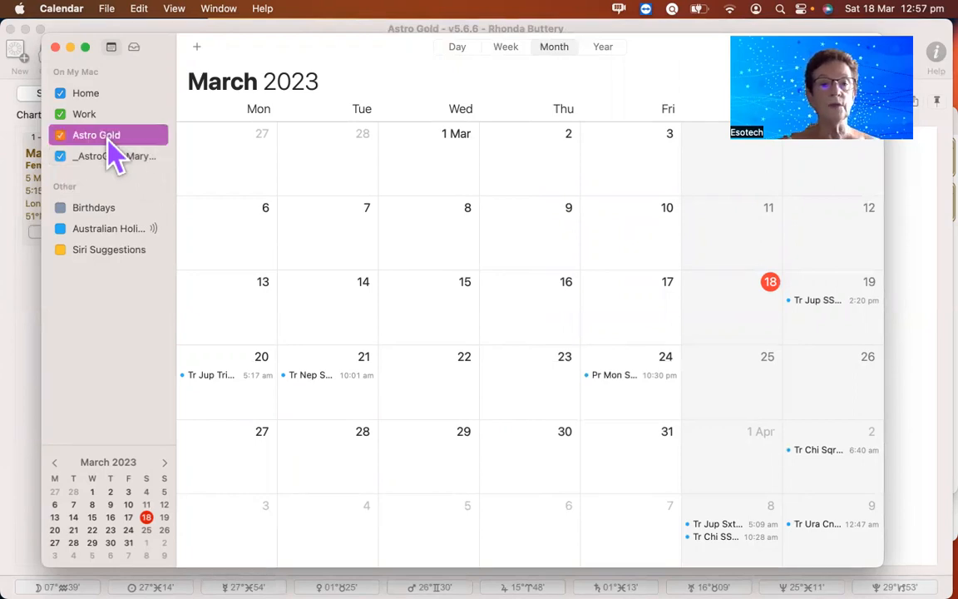
pyautogui.rightClick(108, 140)
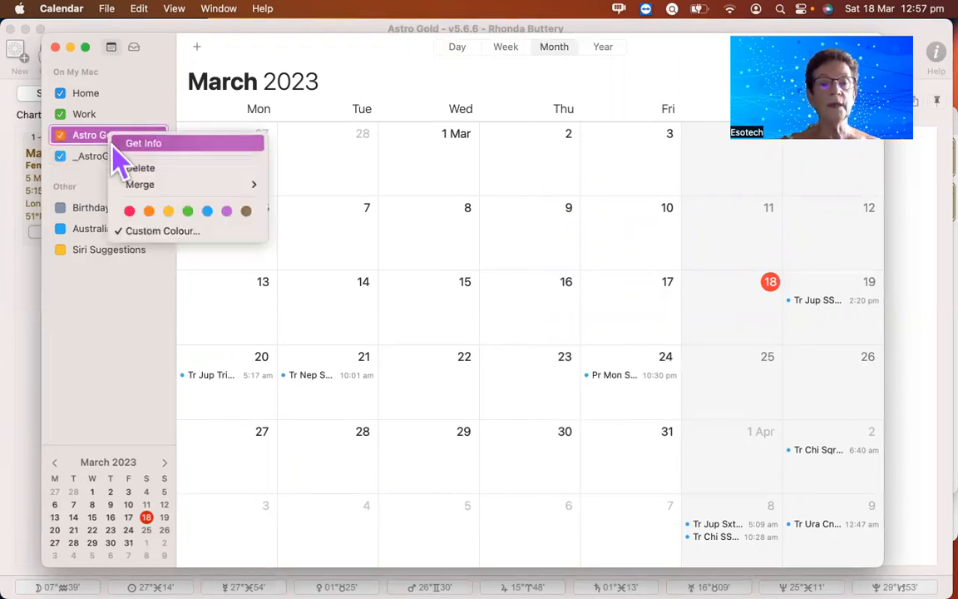
pyautogui.click(134, 170)
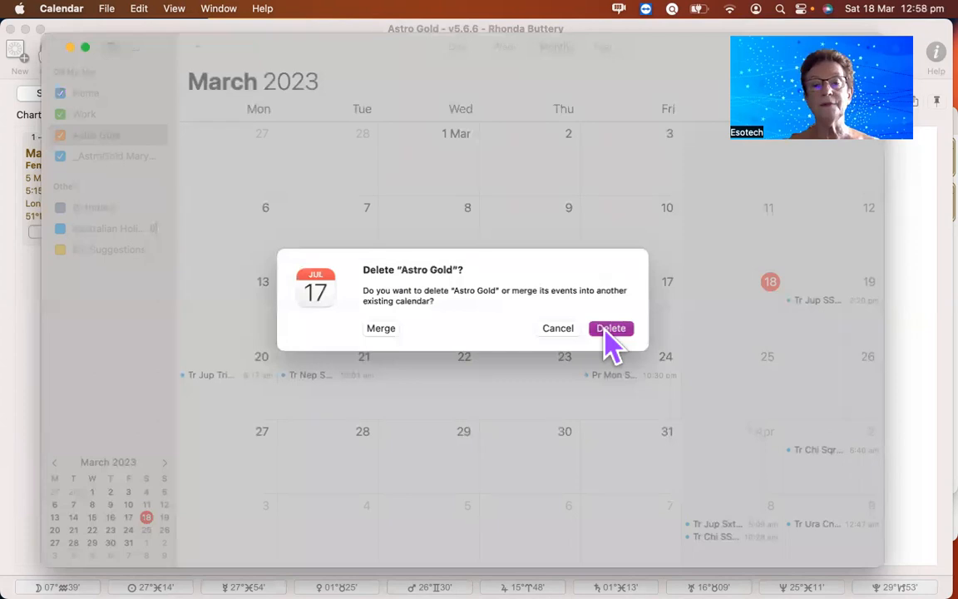
pyautogui.click(611, 328)
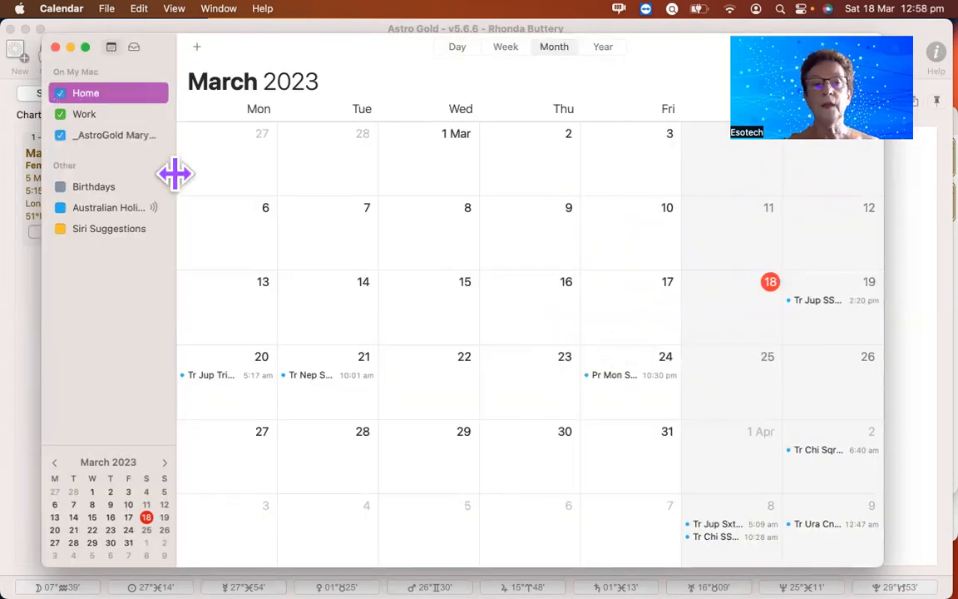
# Select the imported _AstroGold calendar and read the details of its 19 March event, including the interpretation text
pyautogui.click(123, 141)
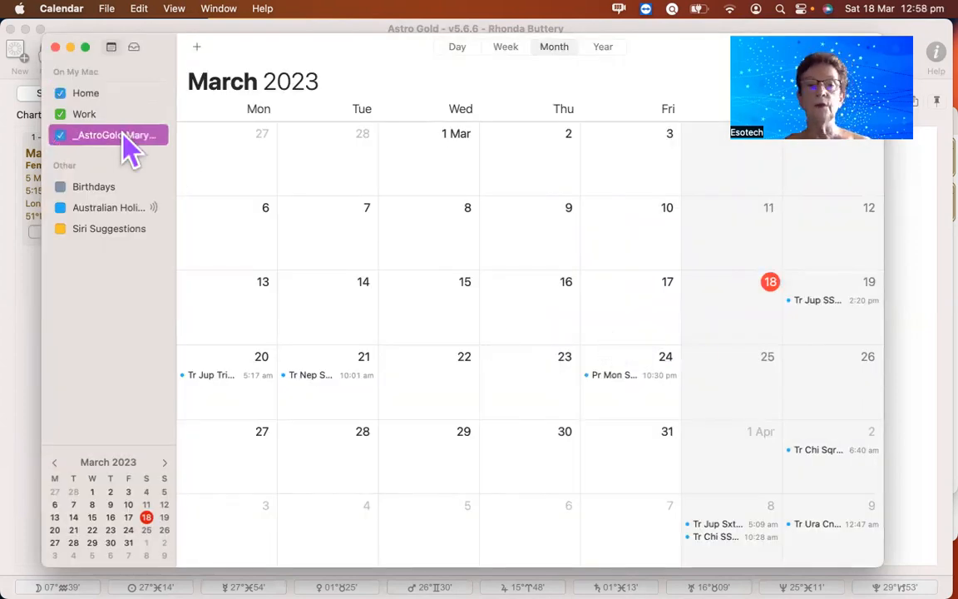
pyautogui.click(813, 304)
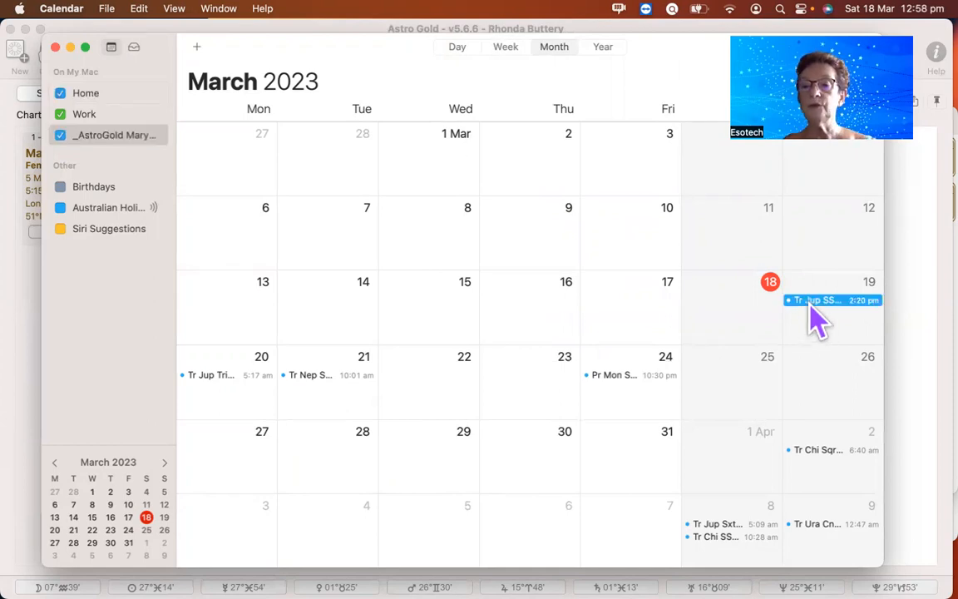
pyautogui.doubleClick(812, 308)
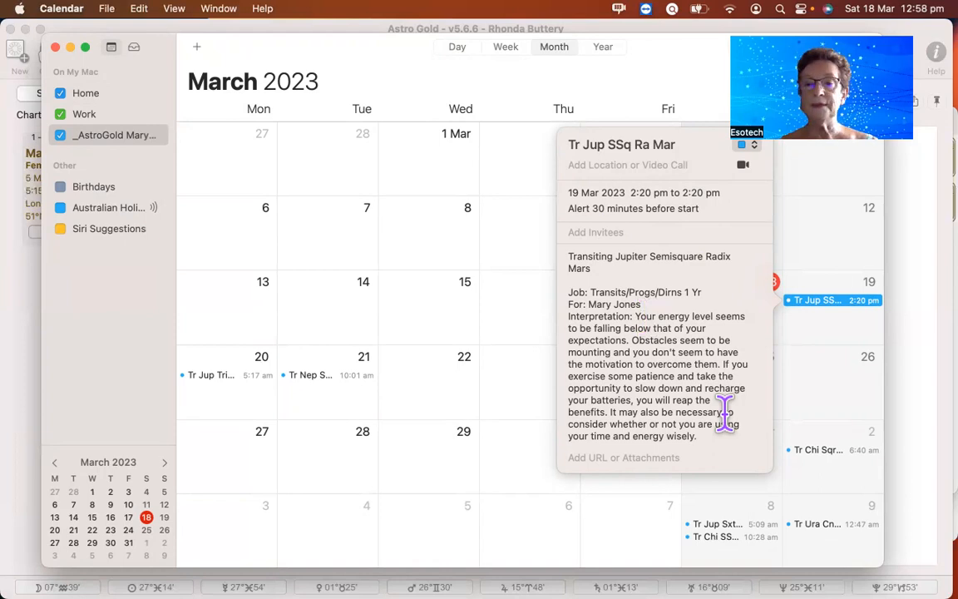
pyautogui.click(818, 266)
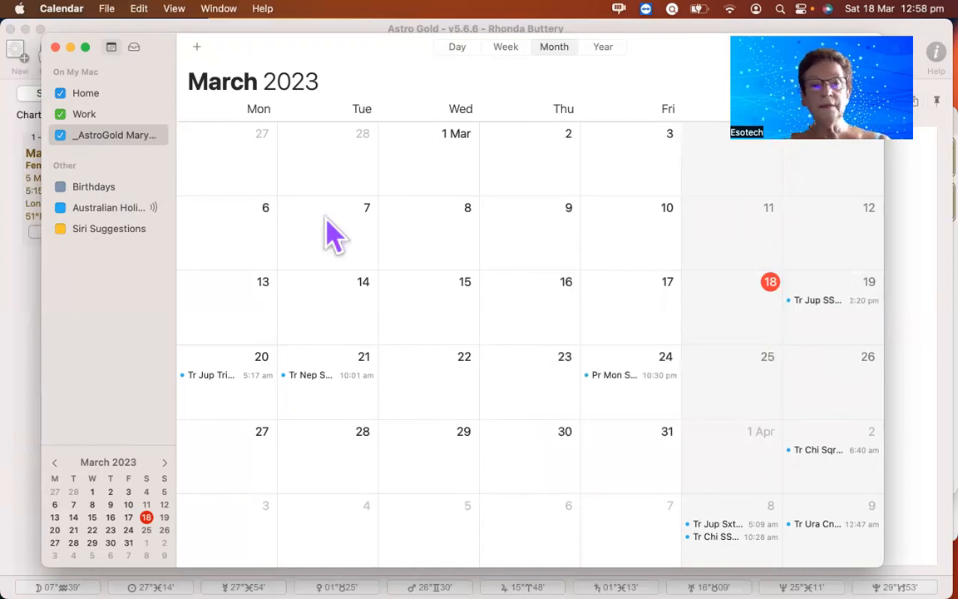
# Delete the imported _AstroGold March 2023 calendar together with all its events
pyautogui.rightClick(114, 142)
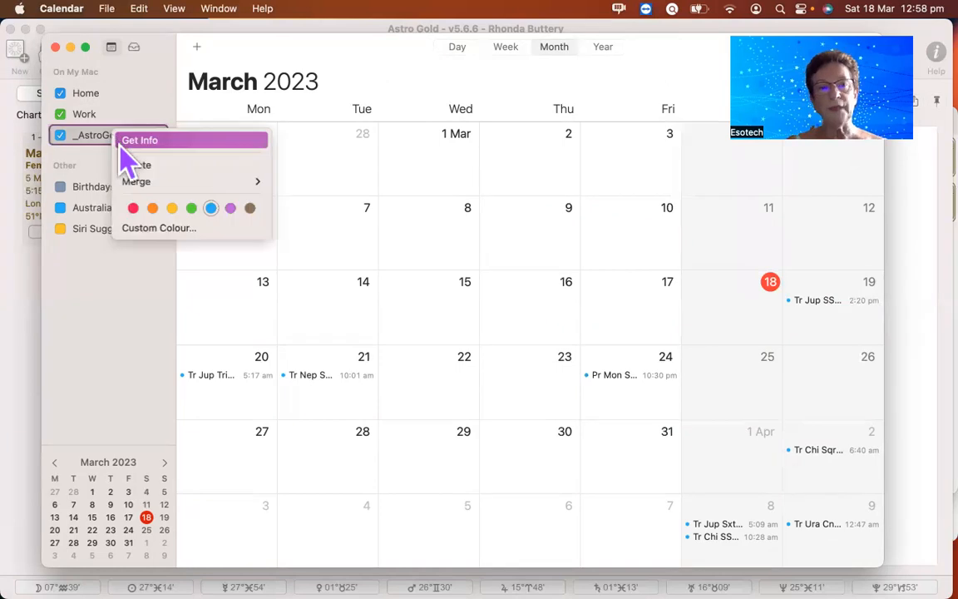
pyautogui.click(131, 164)
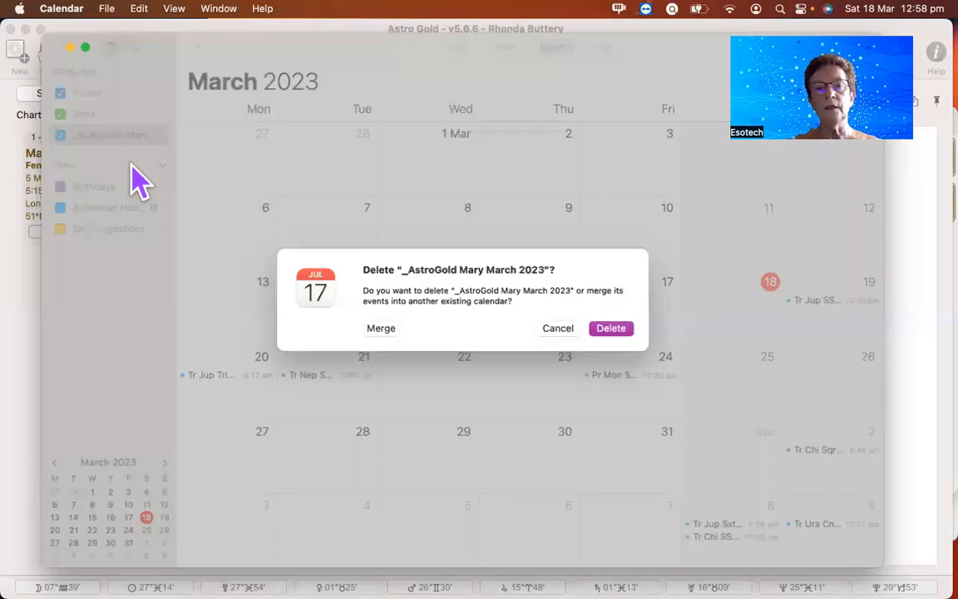
pyautogui.click(611, 328)
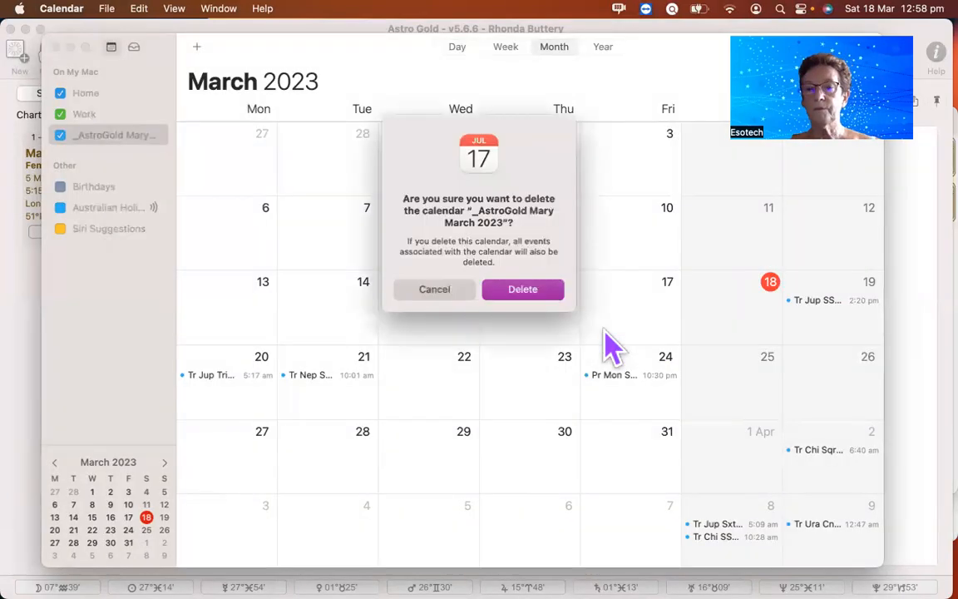
pyautogui.click(535, 291)
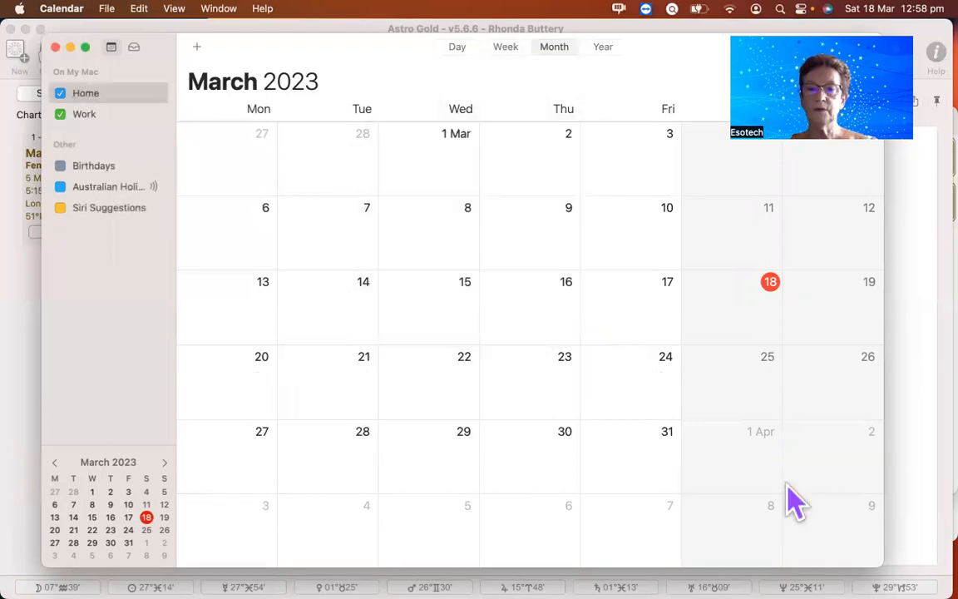